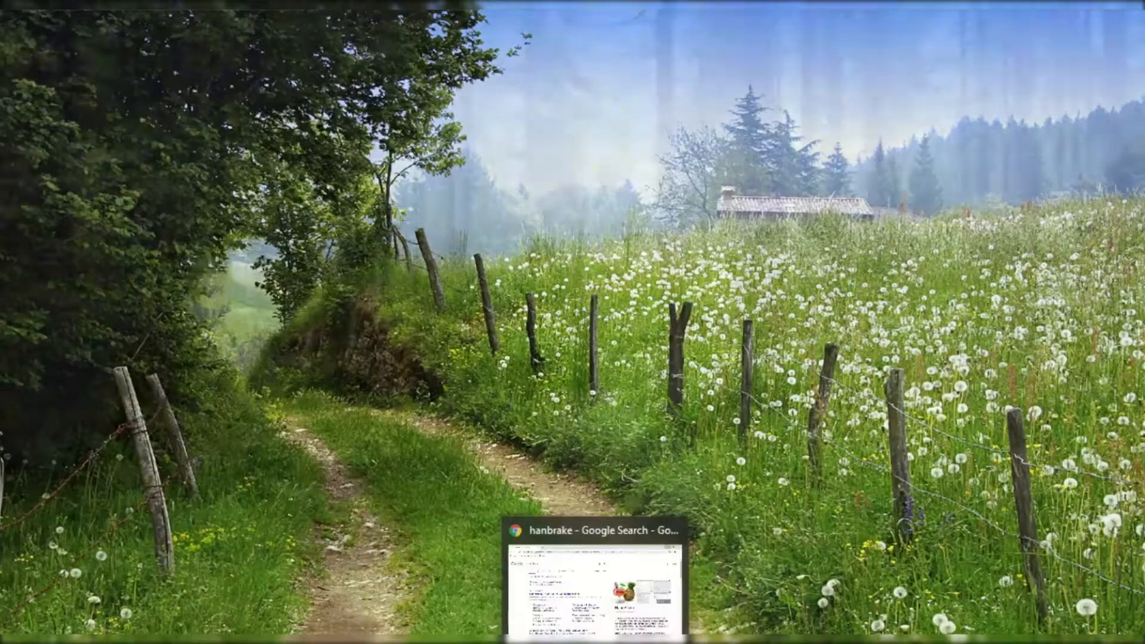
# View the Google search results for HandBrake and minimise the browser window.
pyautogui.click(596, 642)
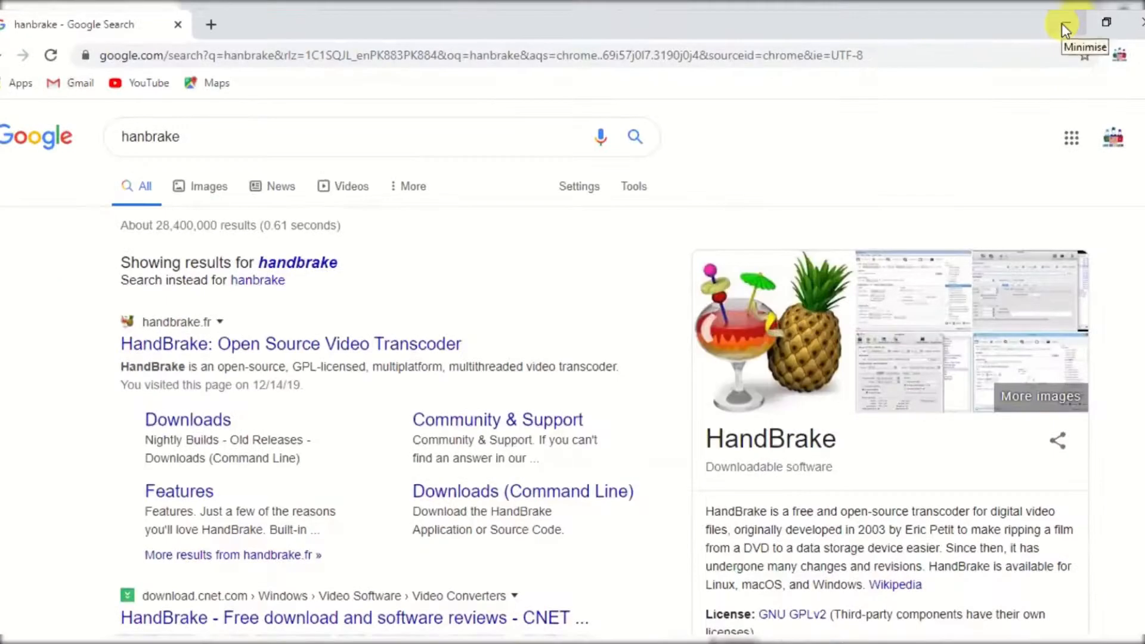
pyautogui.click(962, 39)
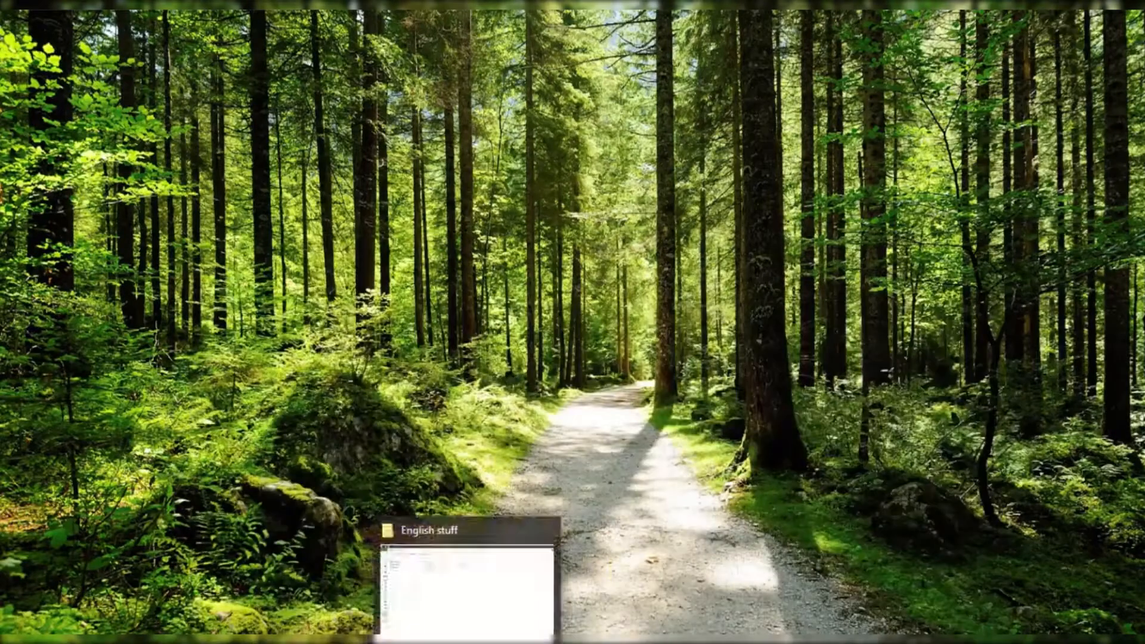
# Switch to the English stuff folder in File Explorer and launch HandBrake from its shortcut.
pyautogui.click(466, 642)
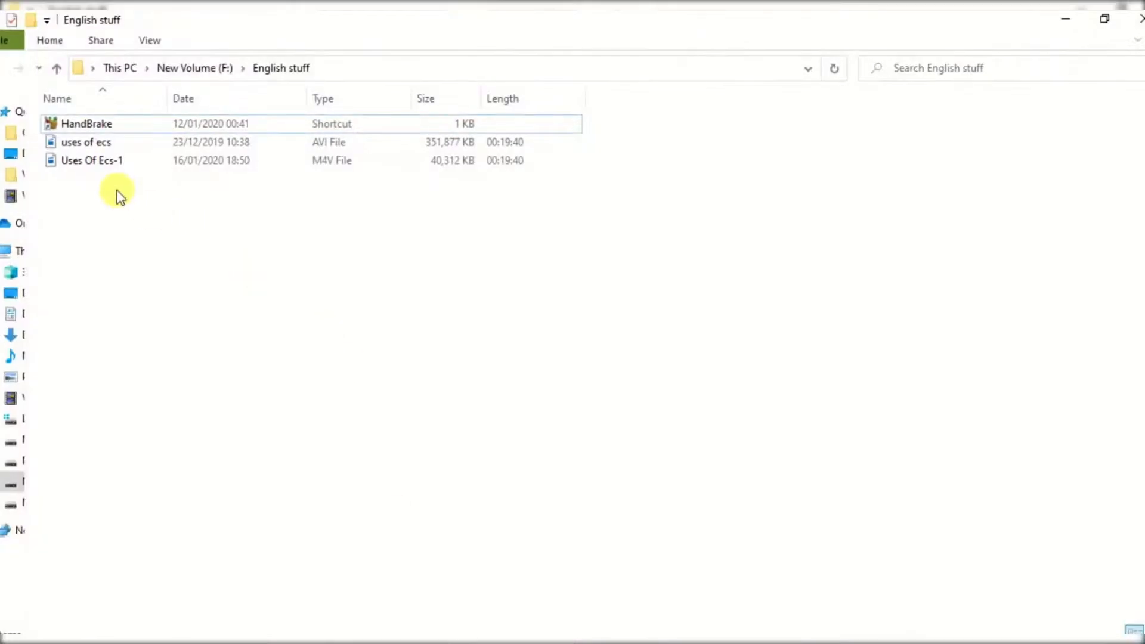
pyautogui.moveTo(70, 152)
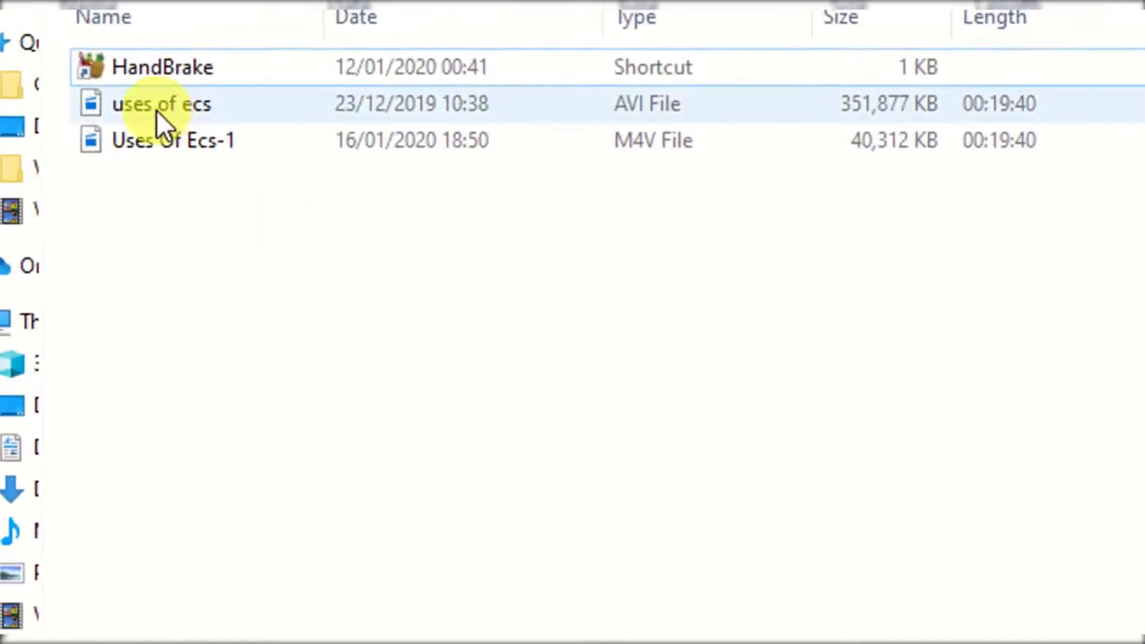
pyautogui.moveTo(162, 110)
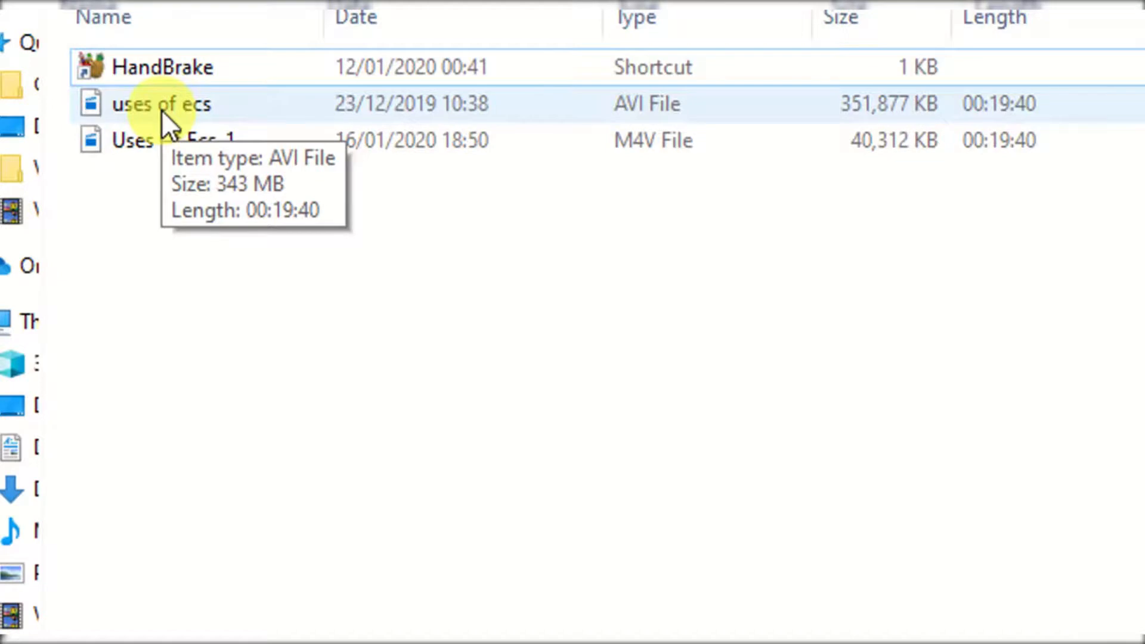
pyautogui.click(122, 69)
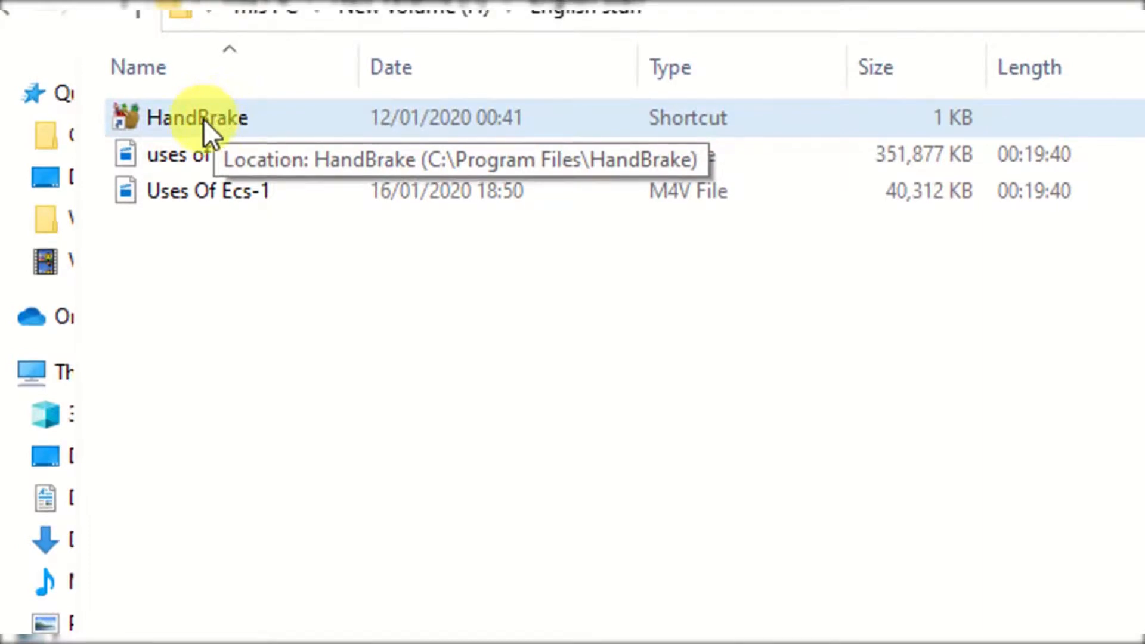
pyautogui.doubleClick(203, 119)
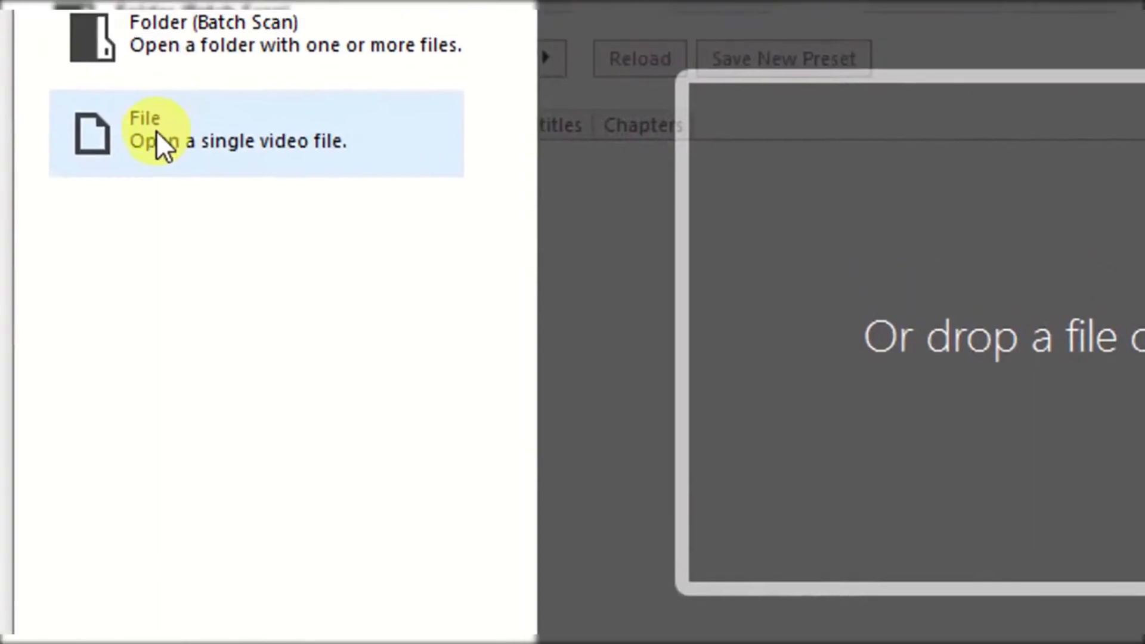
# Load the single video file "uses of ecs" from the desktop as the source.
pyautogui.click(156, 130)
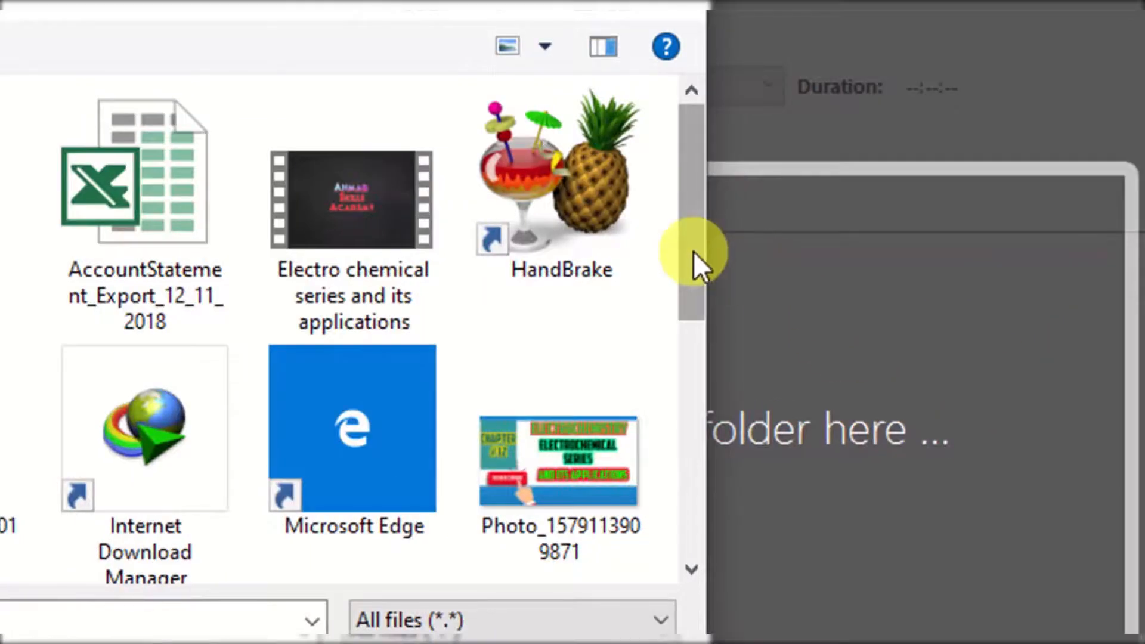
pyautogui.moveTo(692, 250); pyautogui.dragTo(692, 465)
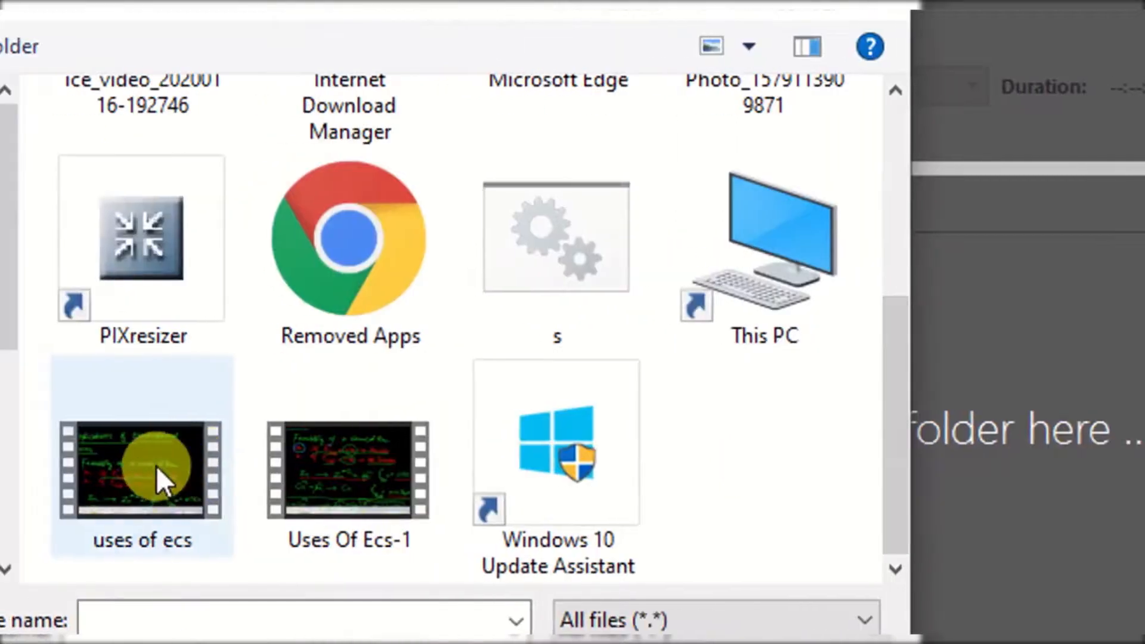
pyautogui.click(24, 471)
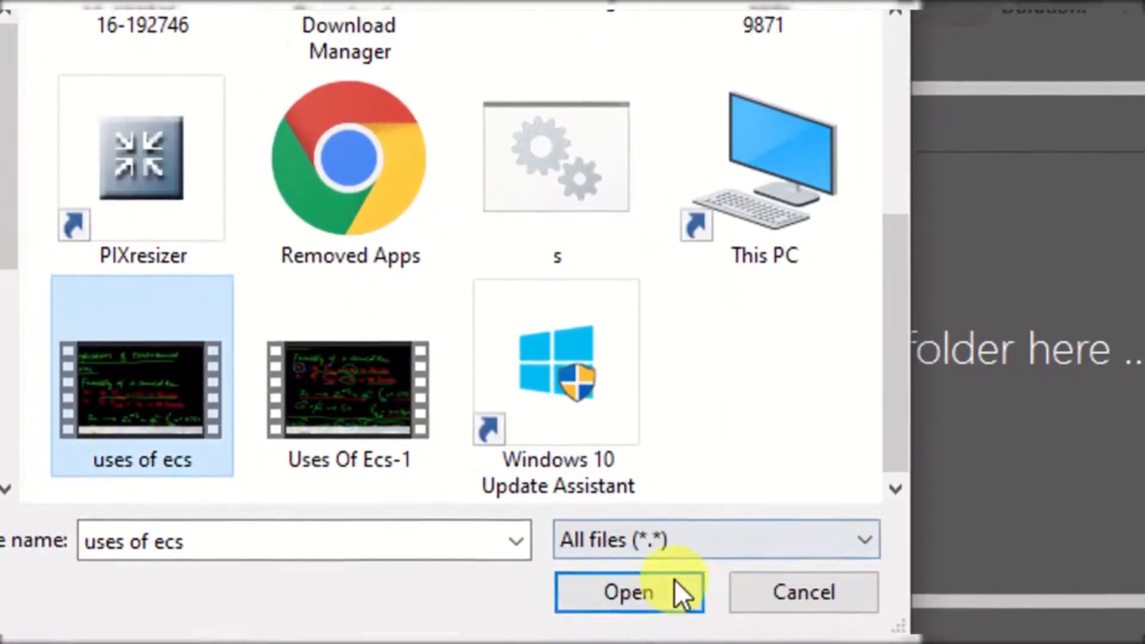
pyautogui.click(662, 577)
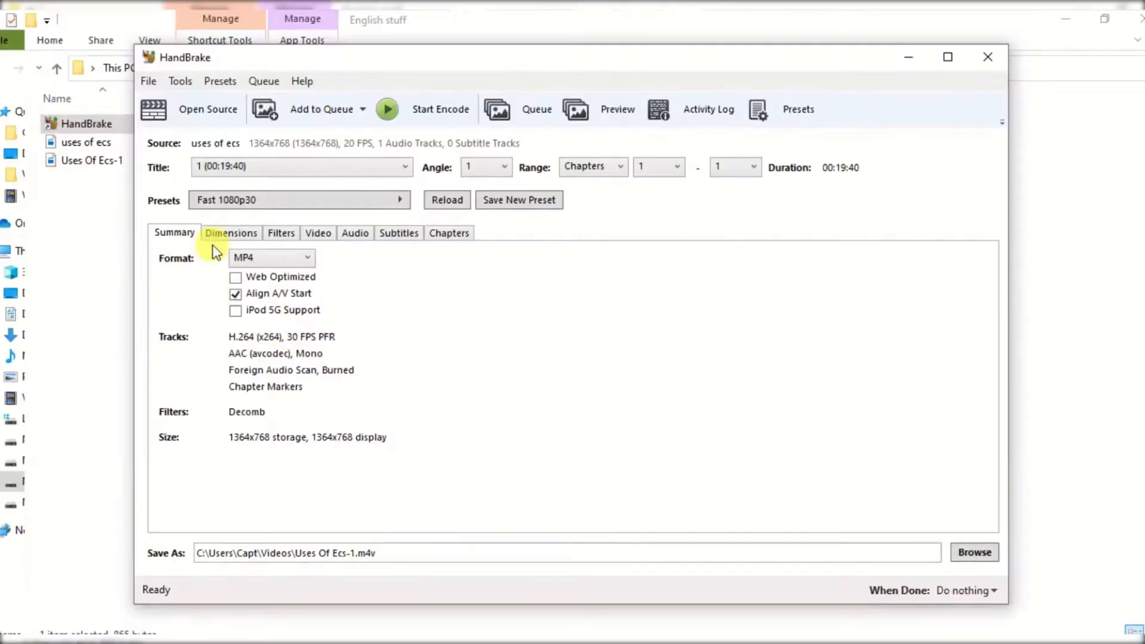
# Choose MP4 as the output format and enable the Web Optimized option.
pyautogui.click(306, 260)
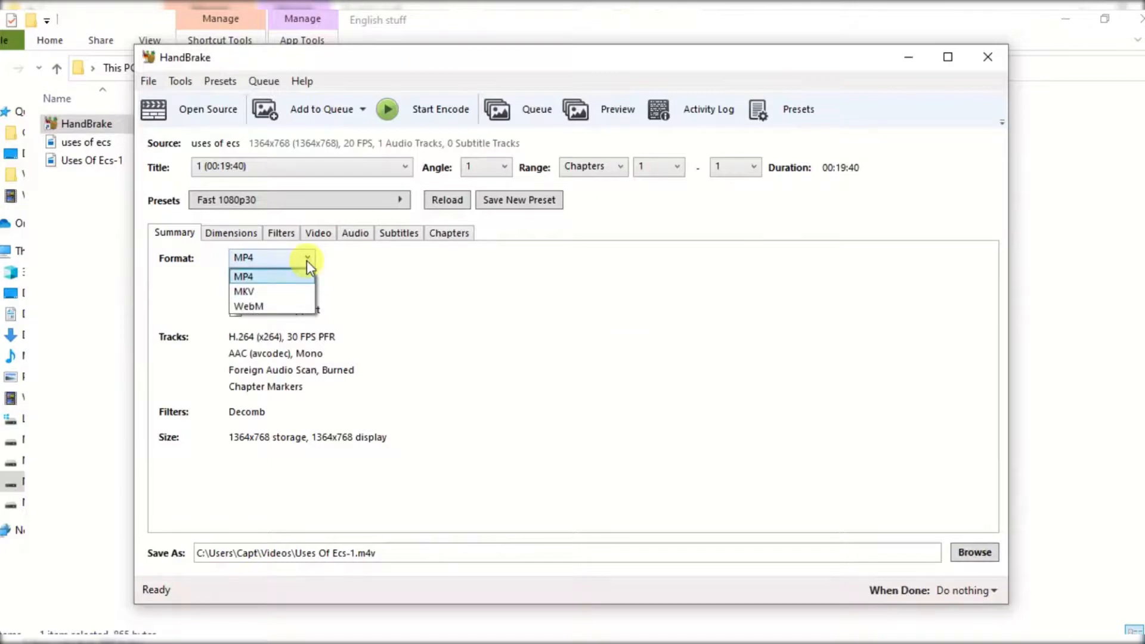
pyautogui.click(250, 278)
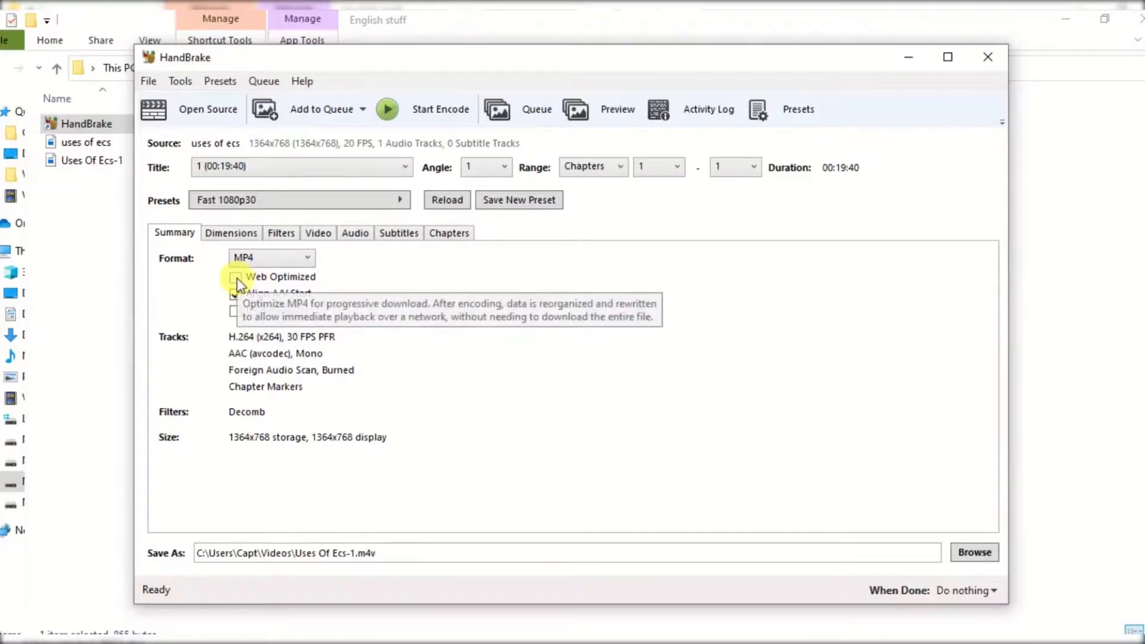
pyautogui.click(236, 277)
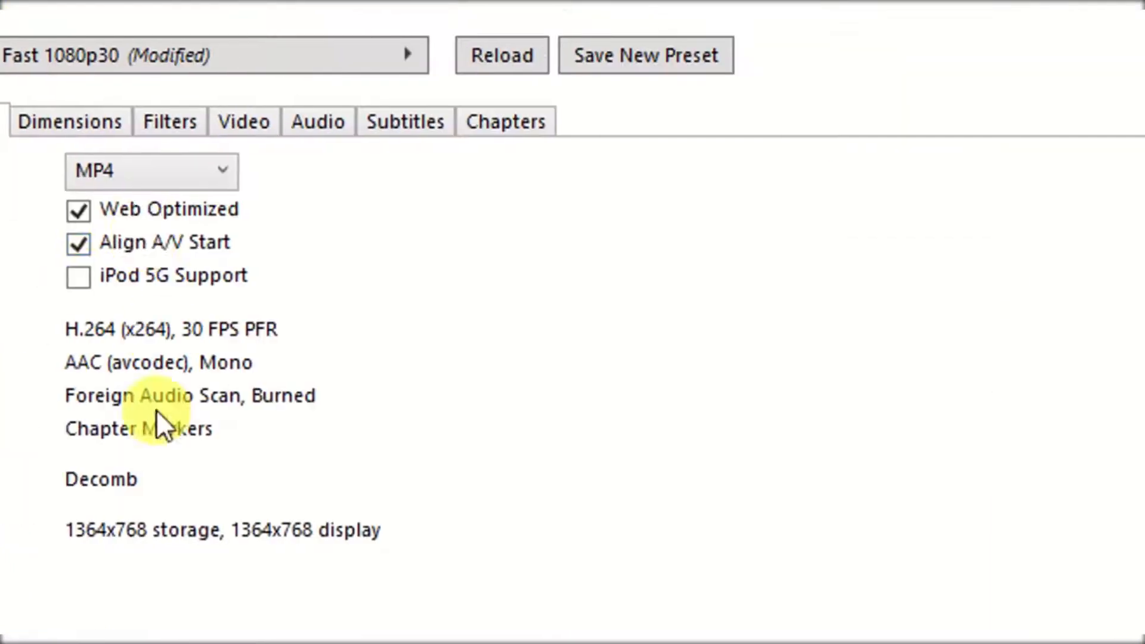
pyautogui.click(152, 210)
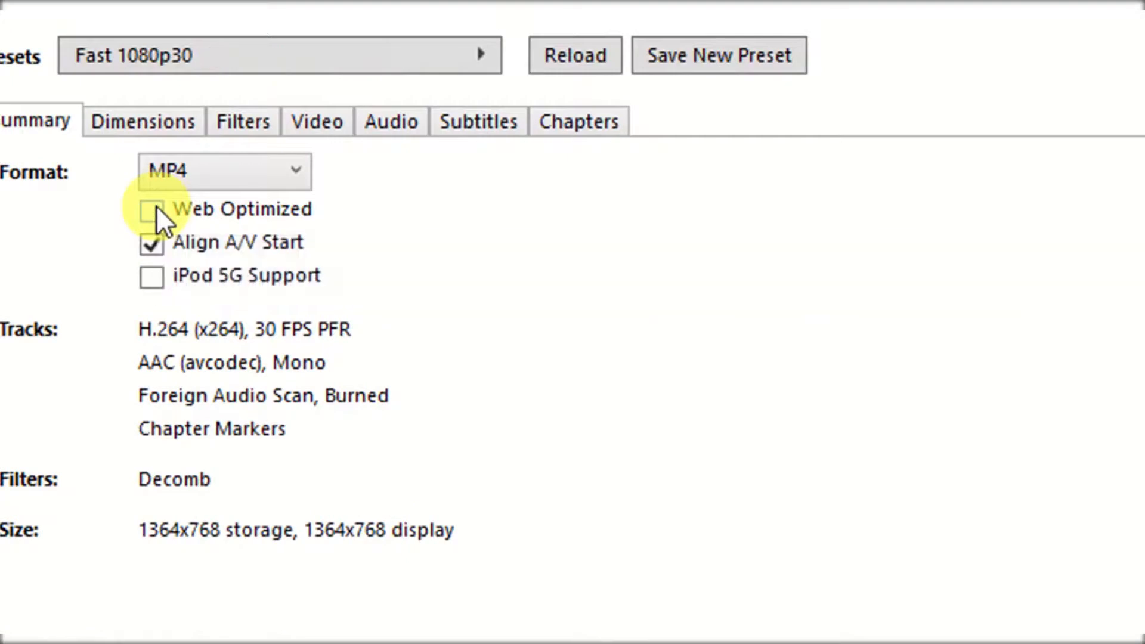
pyautogui.click(156, 209)
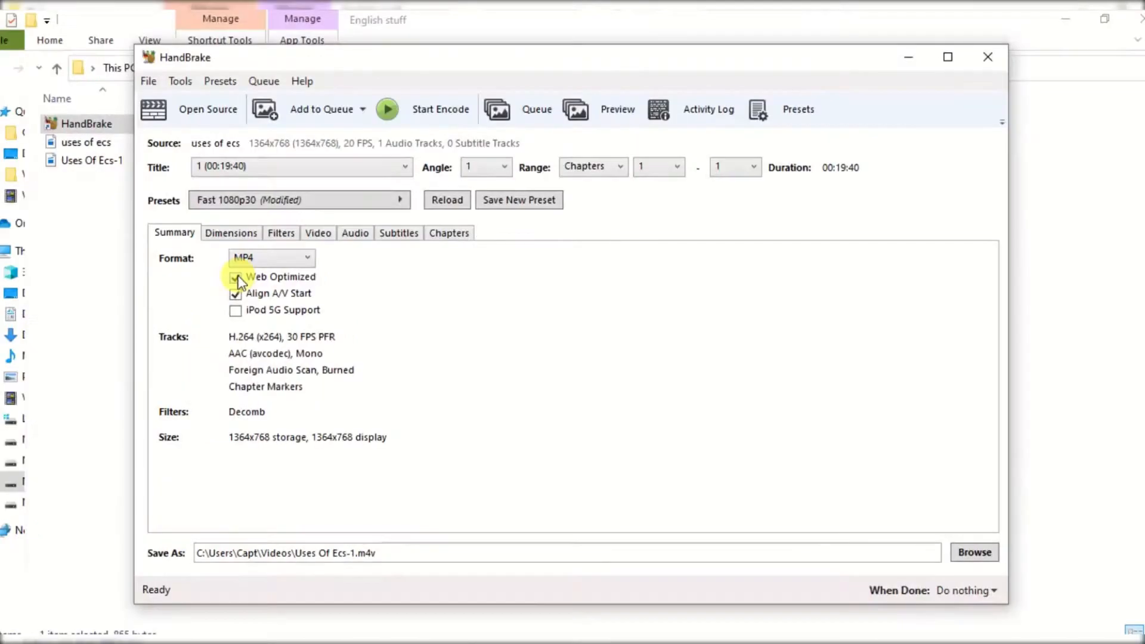
# Maximise the window and switch the cropping mode in the dimension settings to Custom.
pyautogui.click(233, 232)
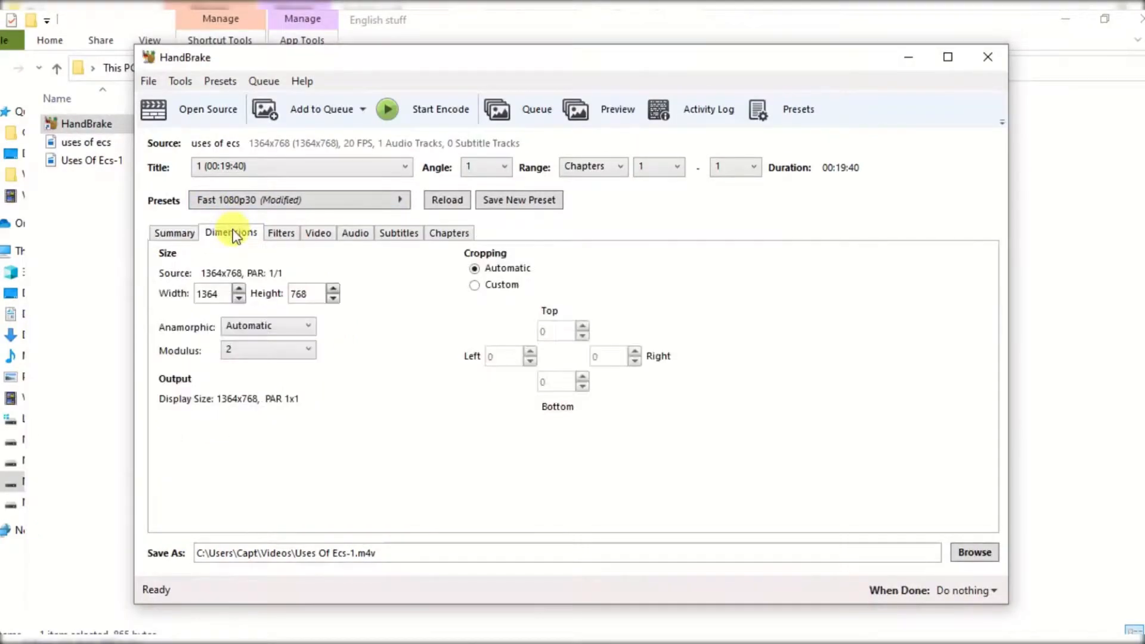
pyautogui.click(949, 57)
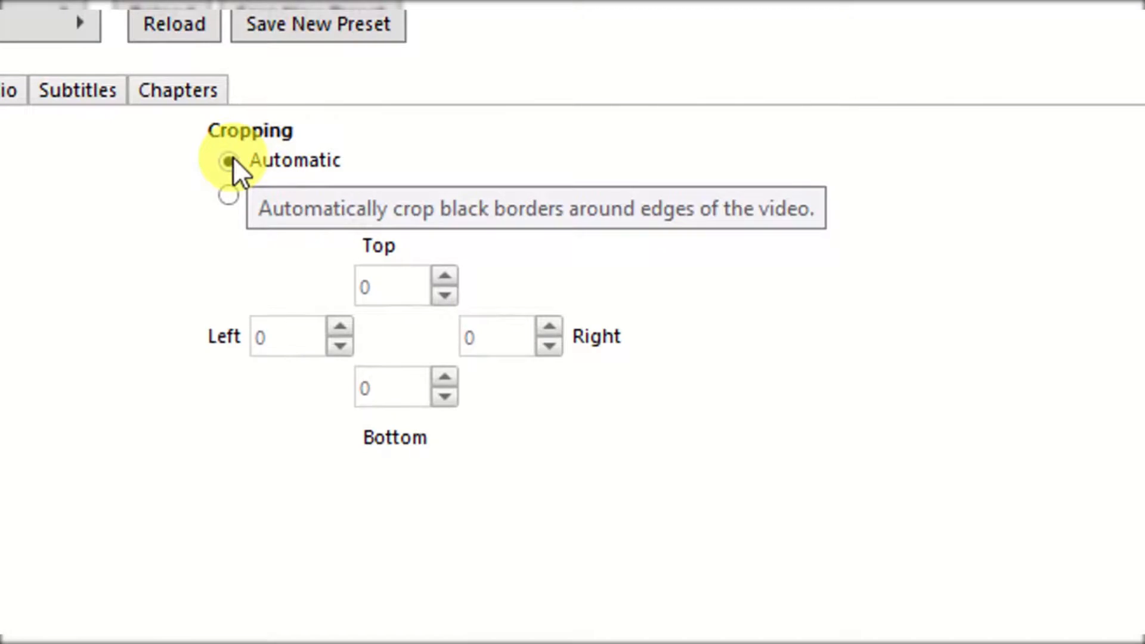
pyautogui.click(232, 195)
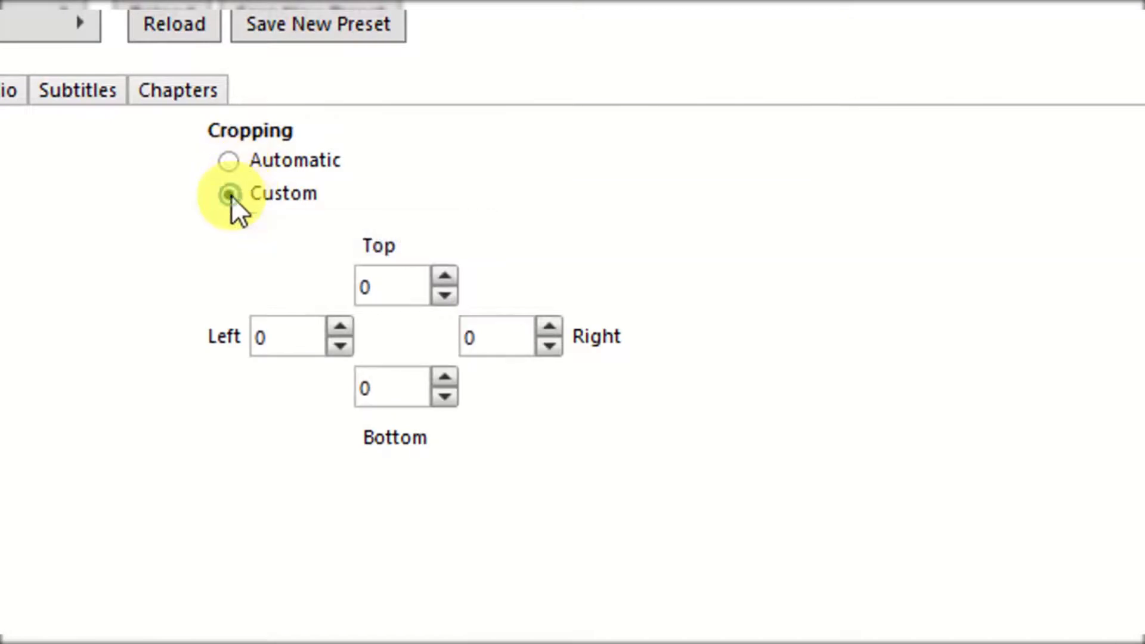
# Try custom crop values of 4 for the top and 2 for the right, and return both to 0.
pyautogui.click(444, 278)
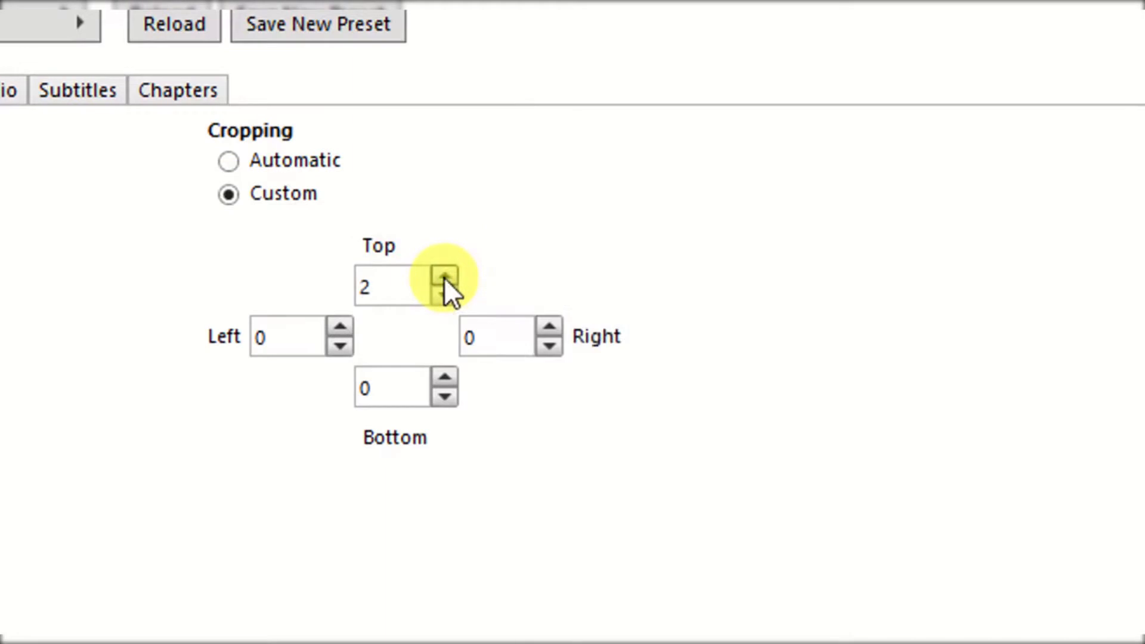
pyautogui.click(443, 278)
pyautogui.click(547, 326)
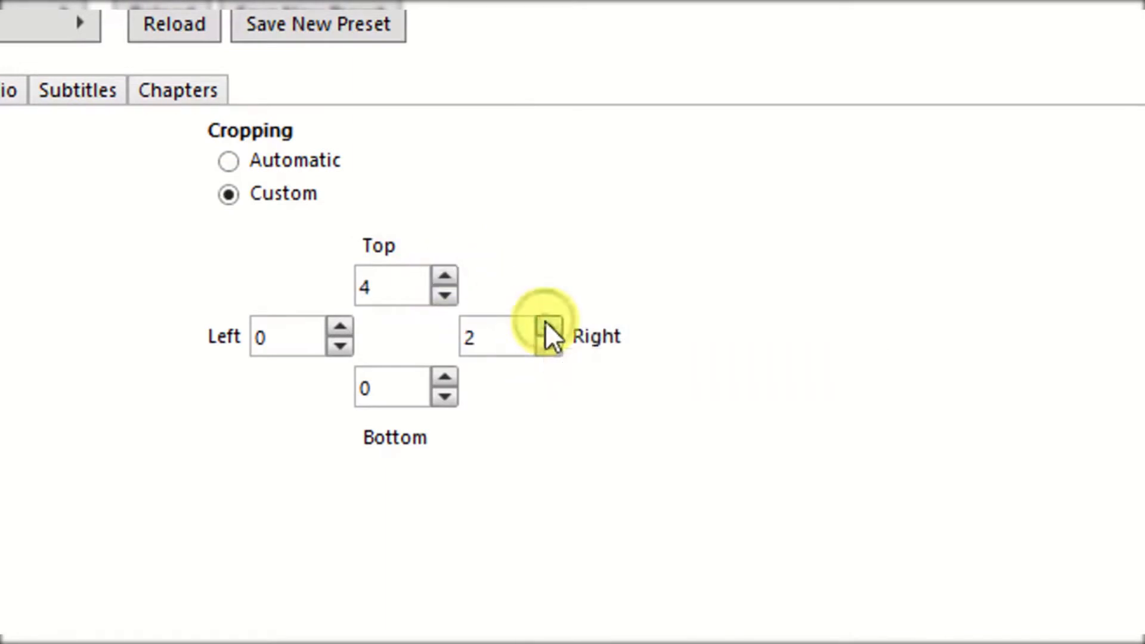
pyautogui.click(549, 346)
pyautogui.click(443, 297)
pyautogui.click(442, 297)
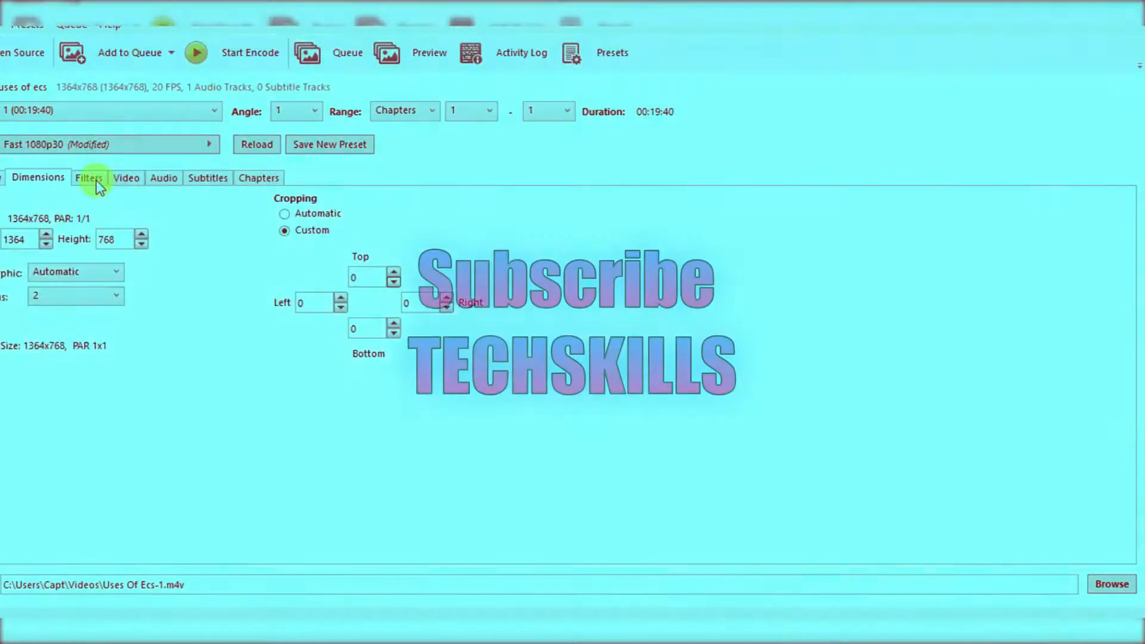
# Look through the filter settings and choose H.264 (x264) as the video codec.
pyautogui.click(90, 178)
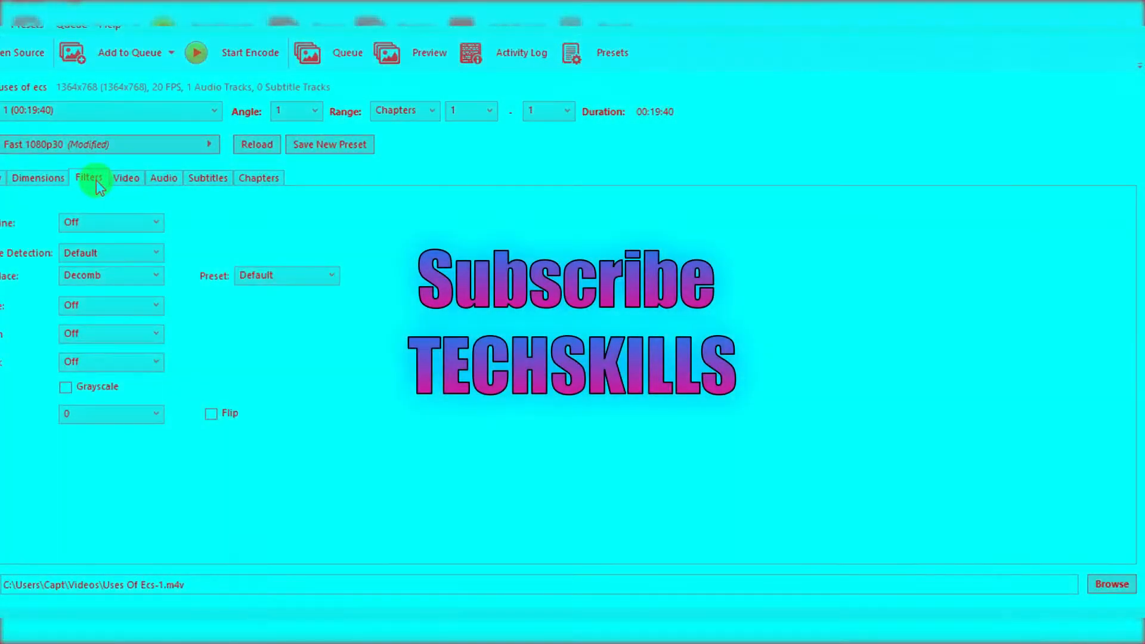
pyautogui.click(129, 178)
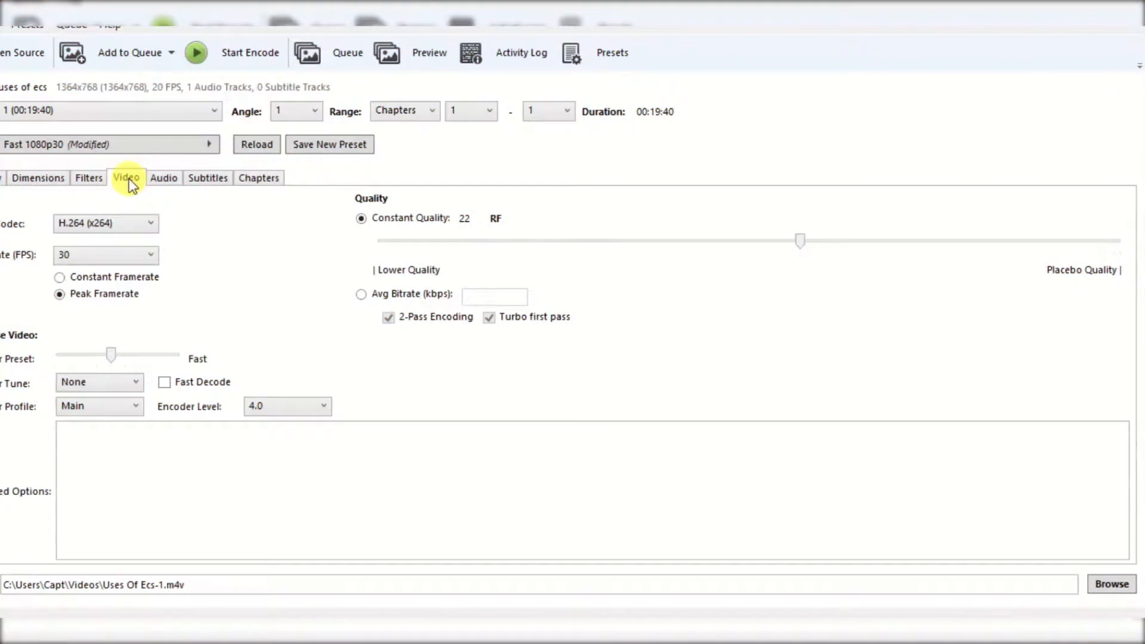
pyautogui.click(149, 219)
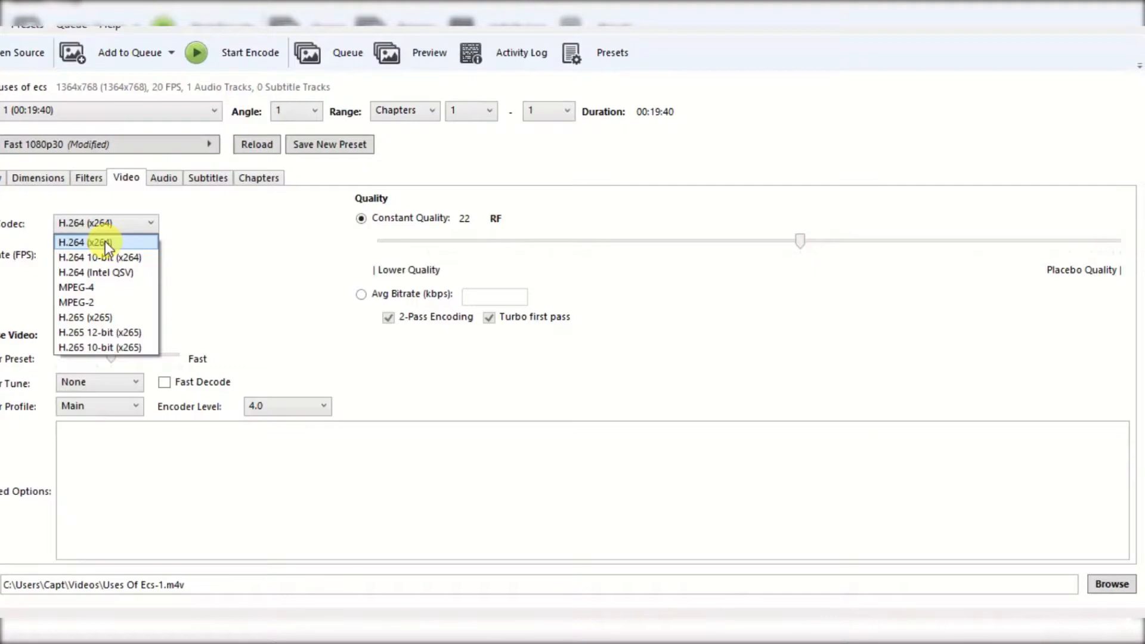
pyautogui.click(105, 241)
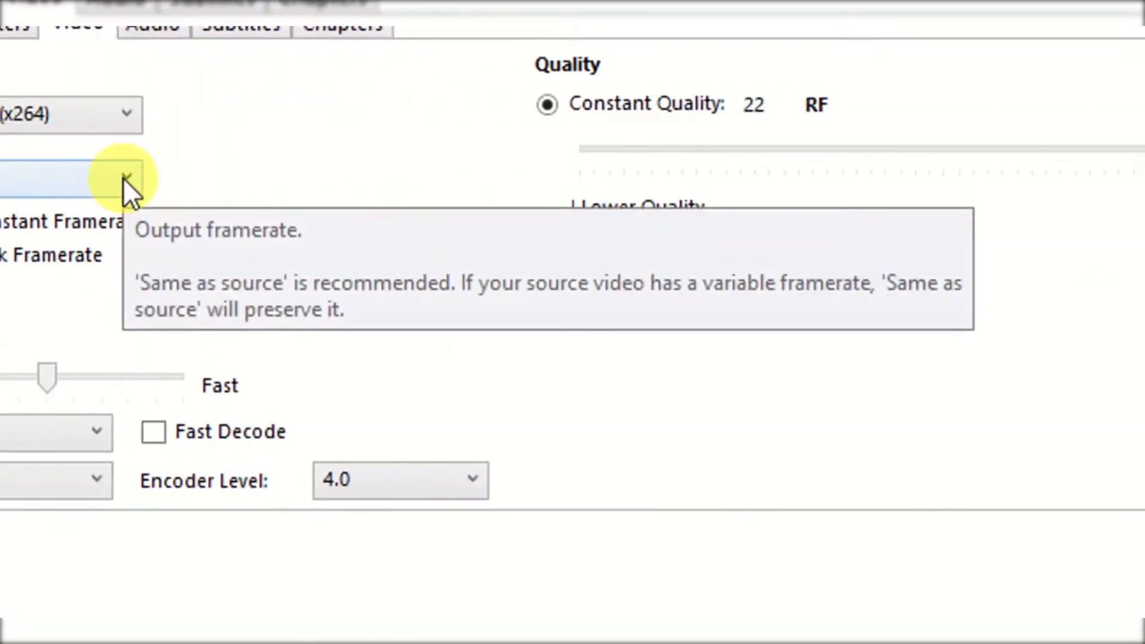
# Set the video framerate to 20 FPS with Constant Framerate and the constant quality to RF 25.
pyautogui.click(125, 179)
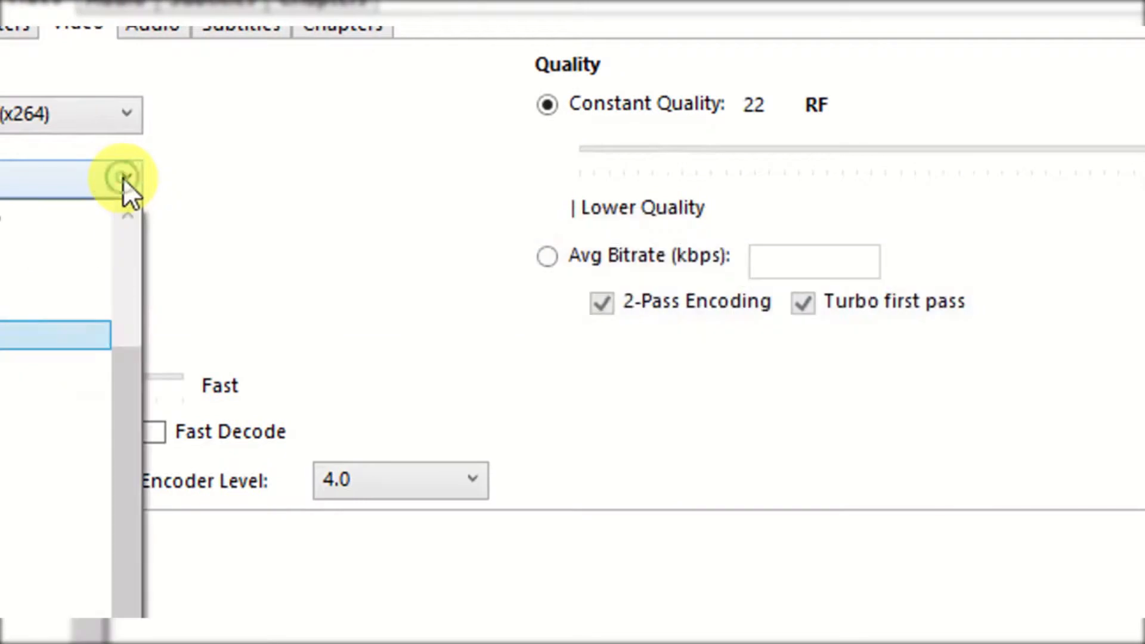
pyautogui.click(130, 215)
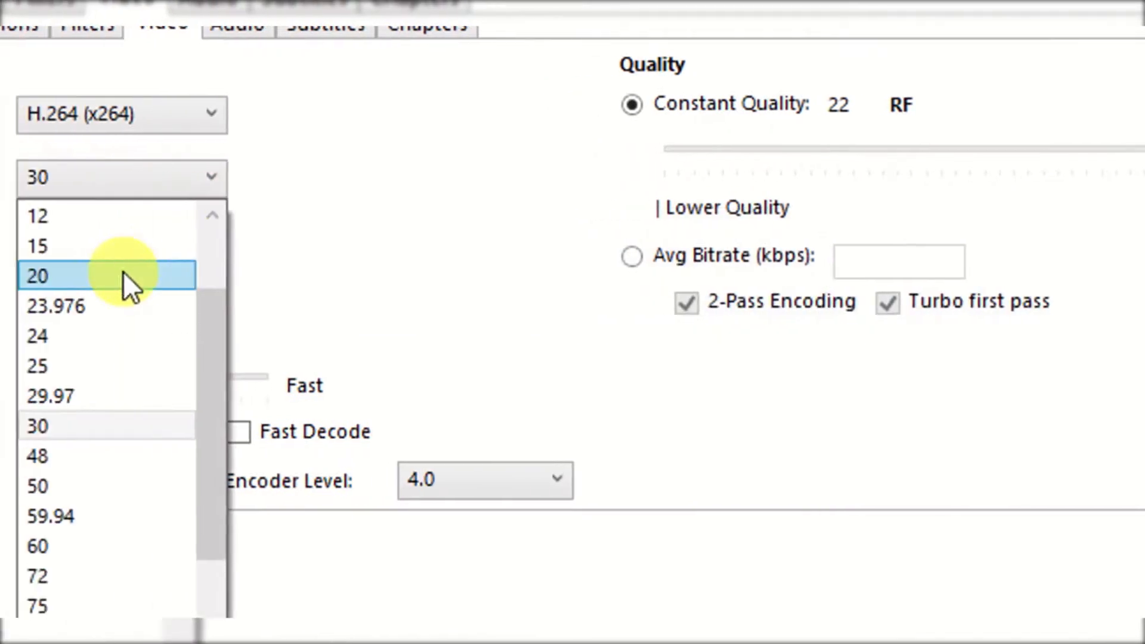
pyautogui.click(123, 270)
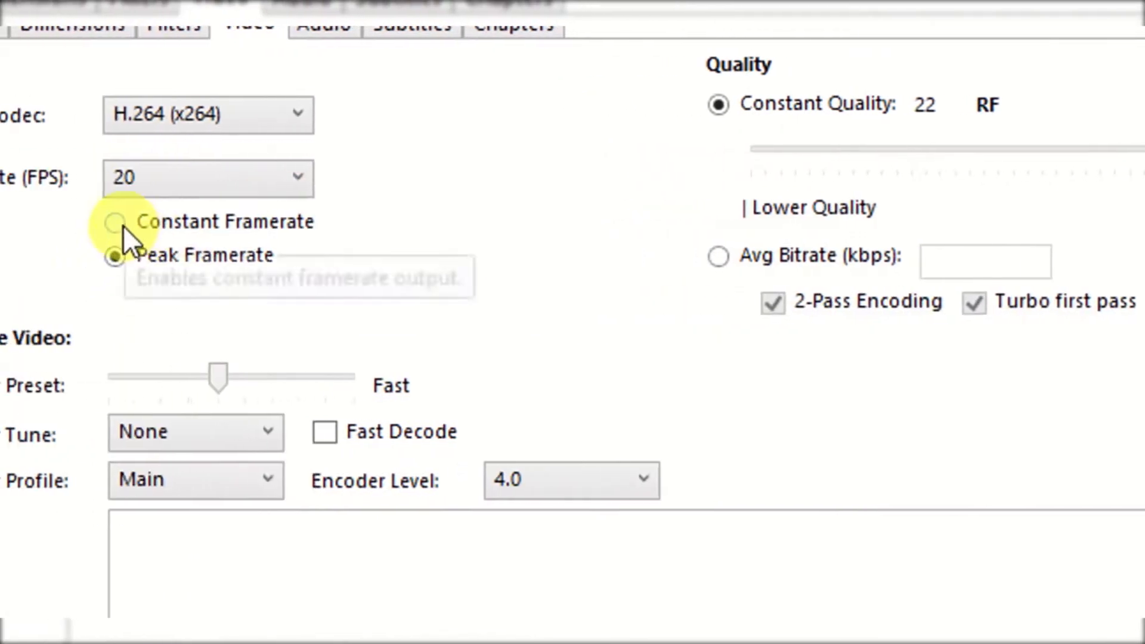
pyautogui.click(123, 225)
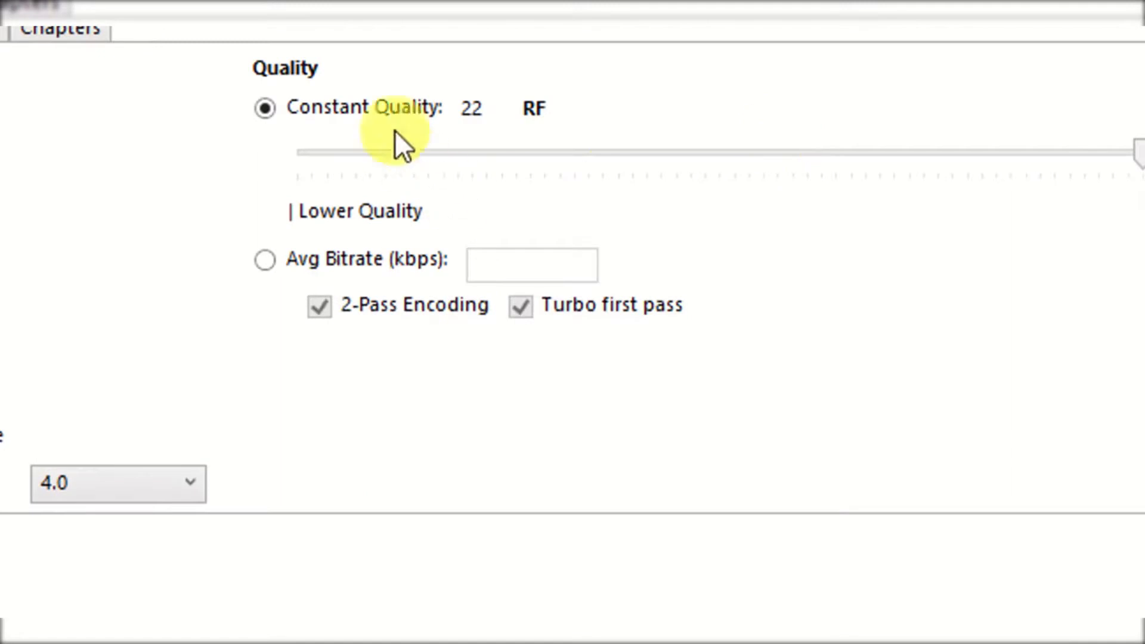
pyautogui.moveTo(386, 111)
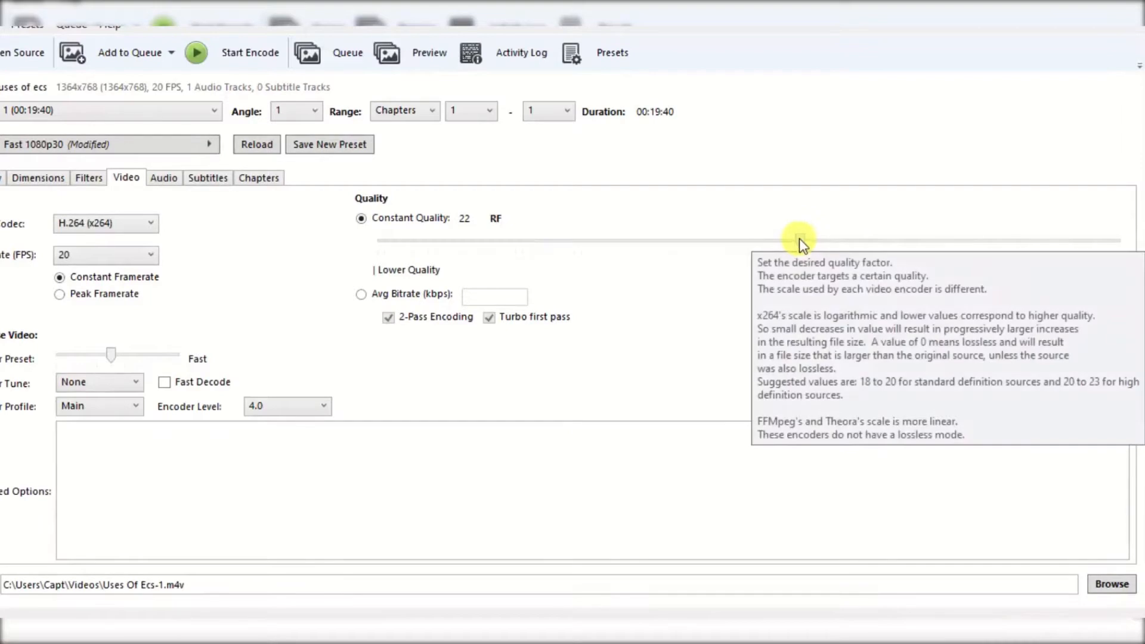
pyautogui.moveTo(798, 241); pyautogui.dragTo(757, 255)
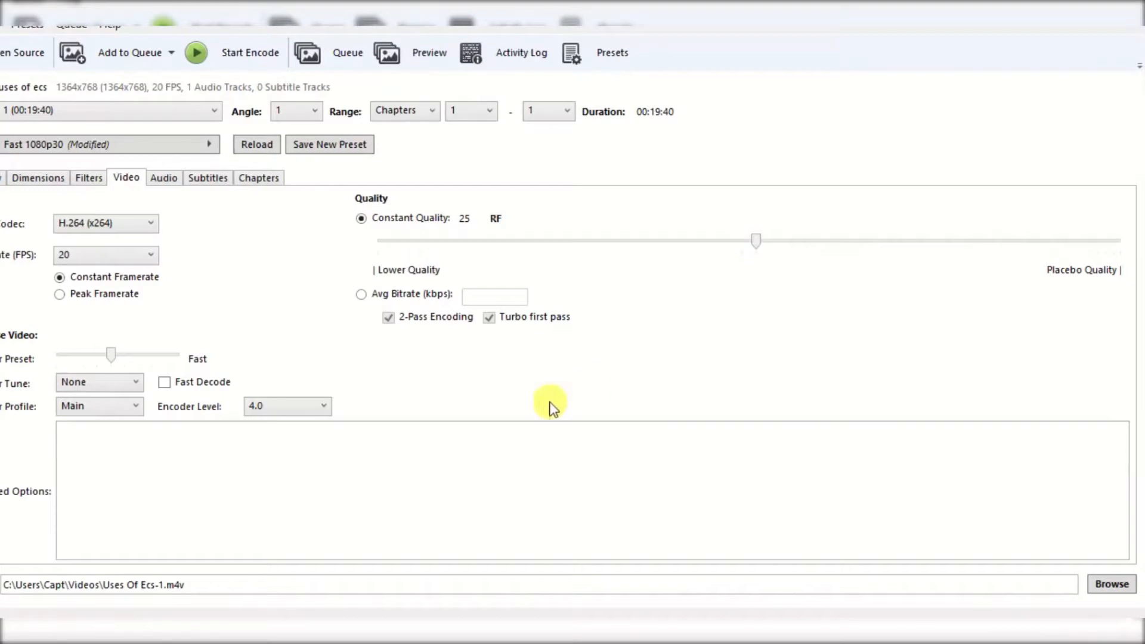
# Review the audio, subtitle and chapter settings and start encoding the video.
pyautogui.click(166, 180)
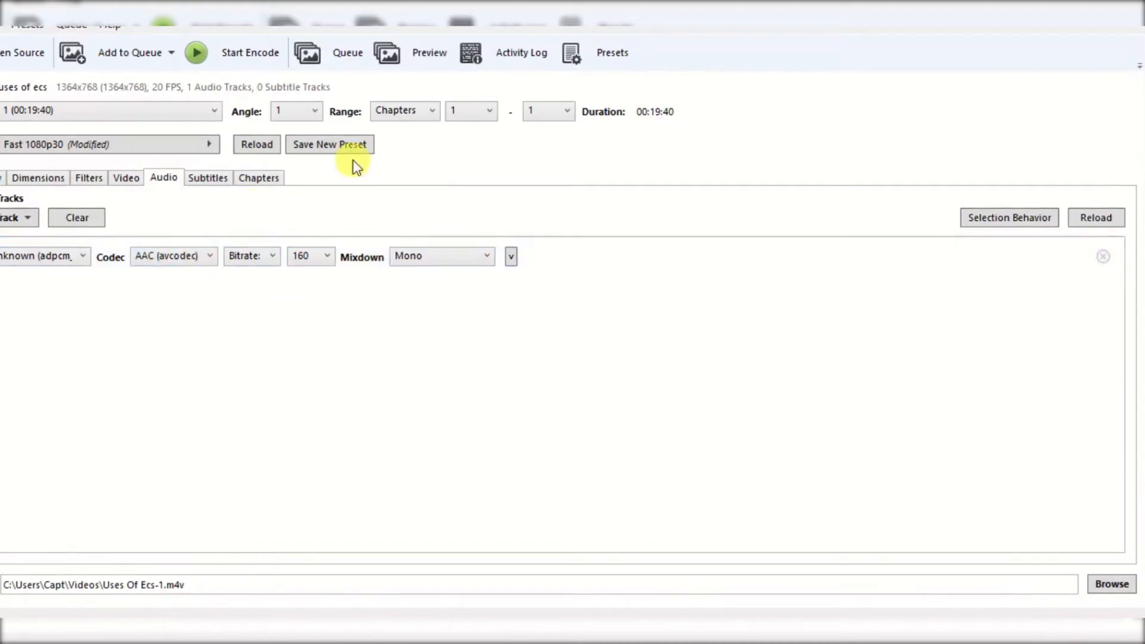
pyautogui.click(214, 179)
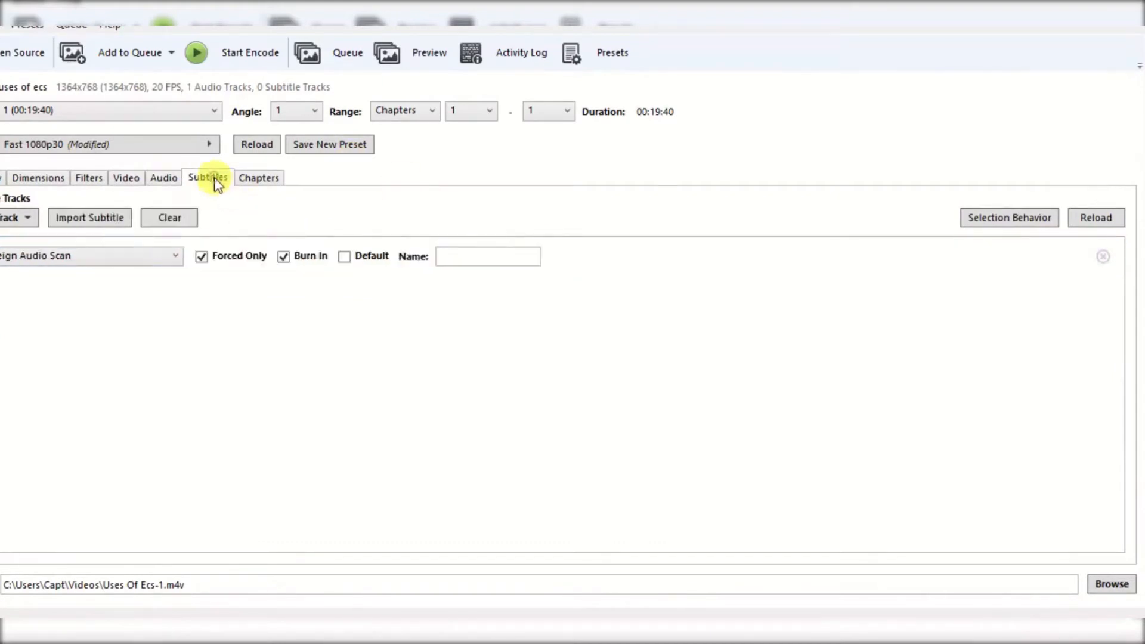
pyautogui.click(265, 179)
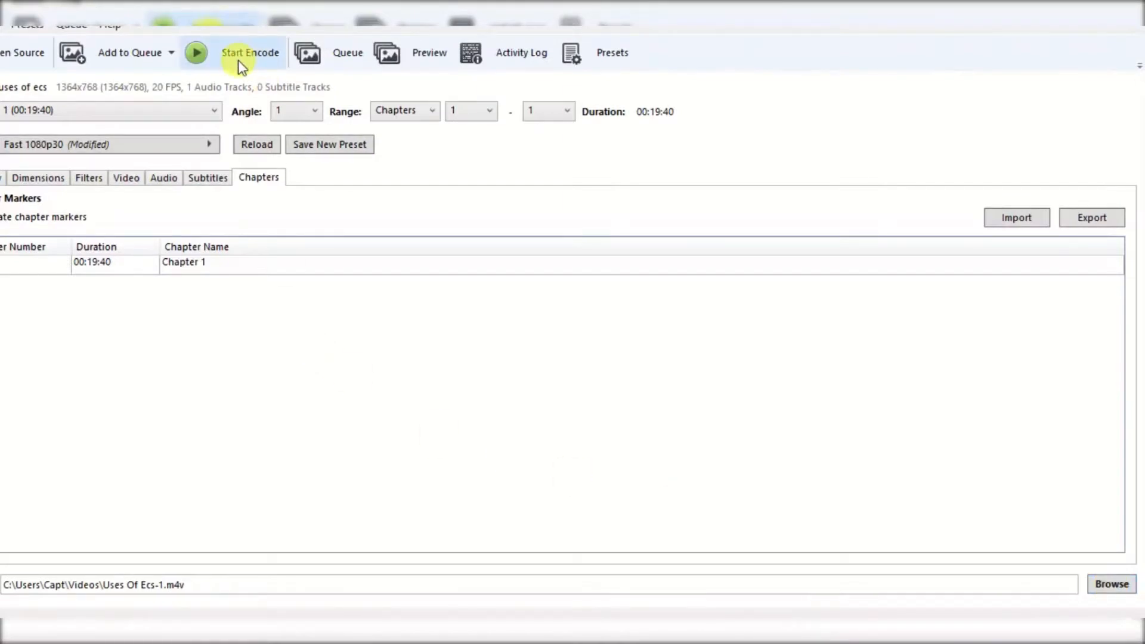
pyautogui.click(223, 52)
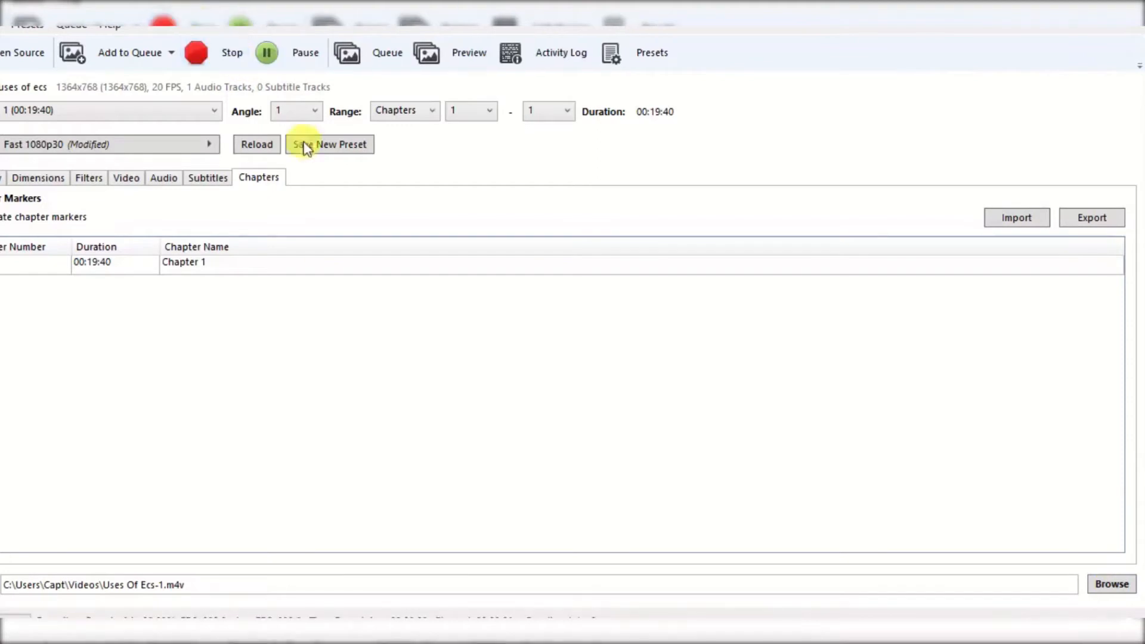